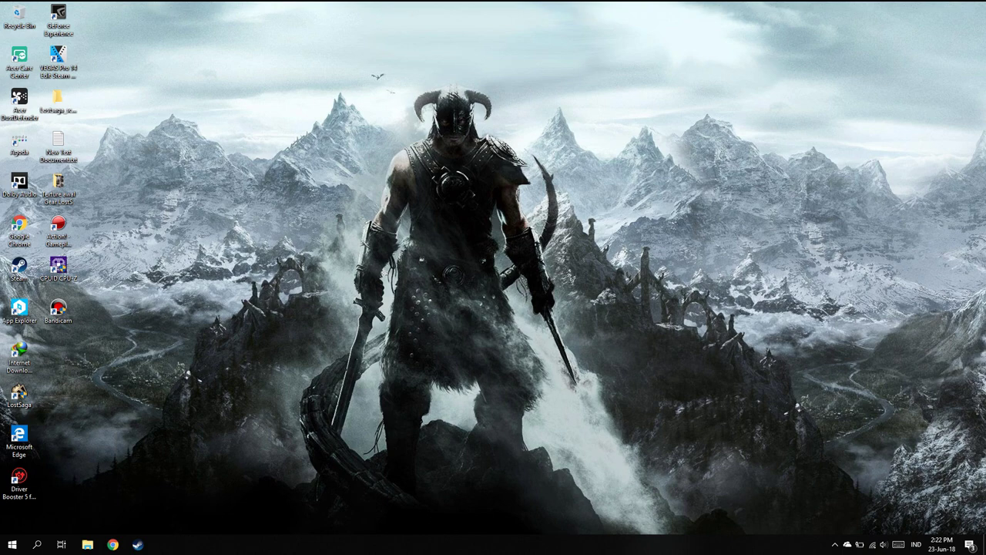
# - Search Google in Chrome for "360 security" and open the 360 Total Security website from the results
pyautogui.click(113, 544)
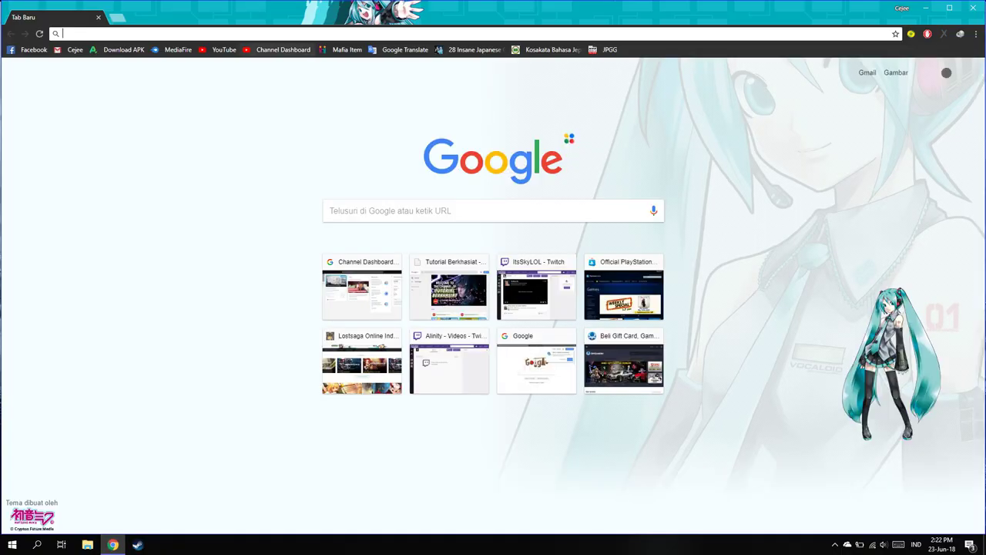
pyautogui.write('360 security')
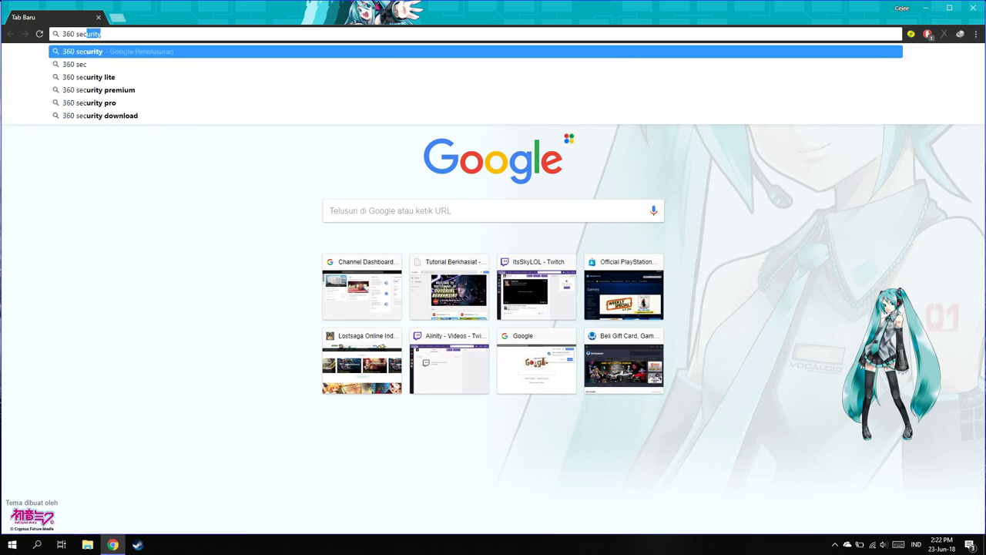
pyautogui.press('Return')
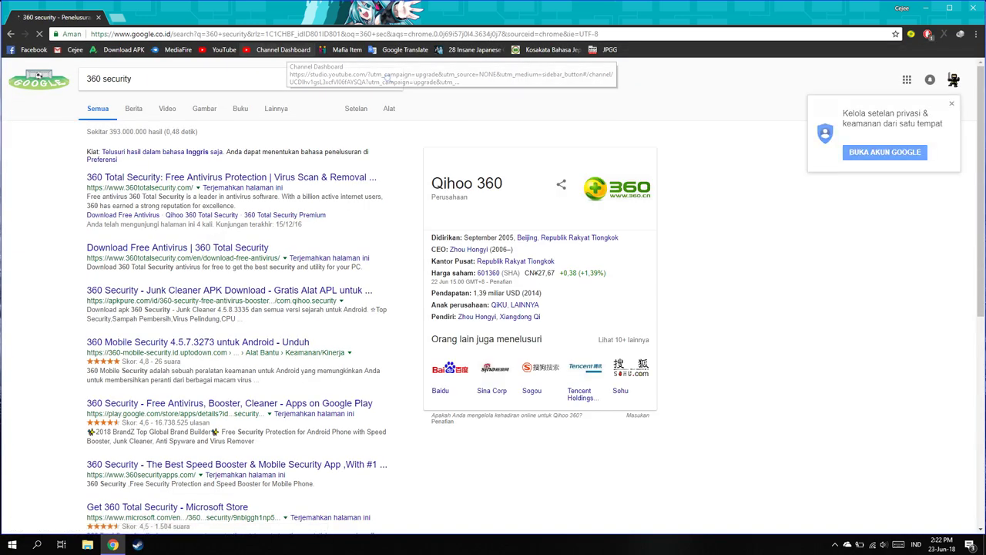
pyautogui.click(185, 178)
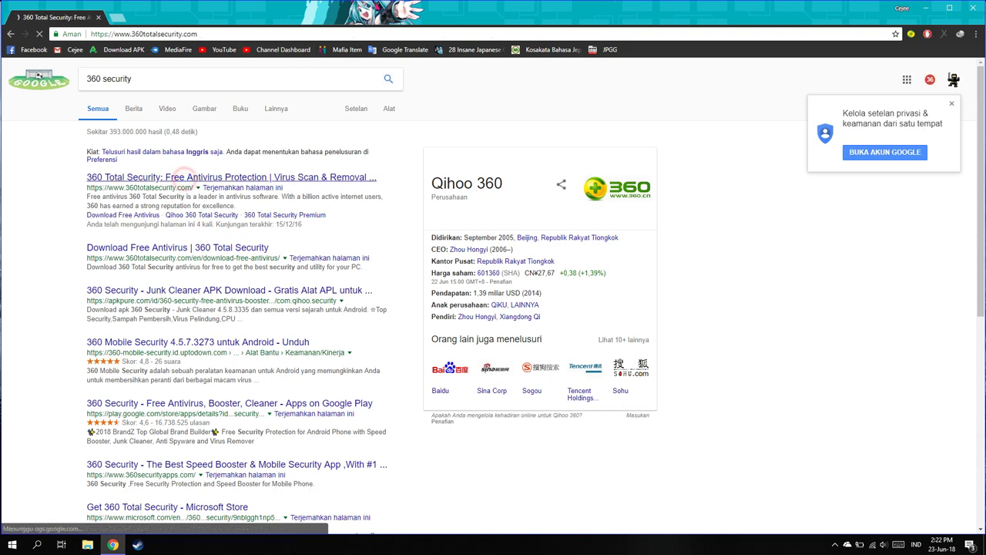
# - Download the online installer 360TS_Setup_Mini.exe, run it, and close the browser
pyautogui.click(534, 274)
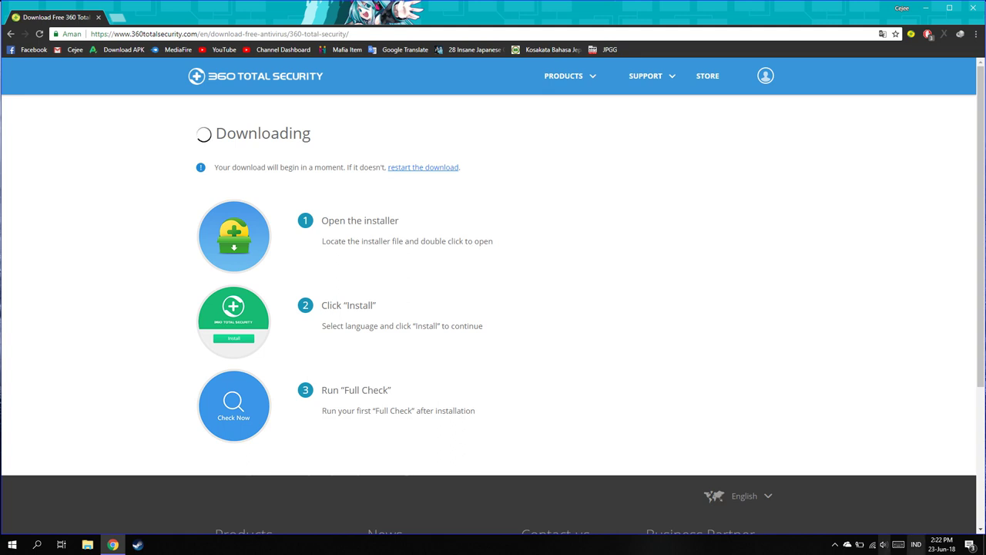
pyautogui.scroll(-2, 494, 308)
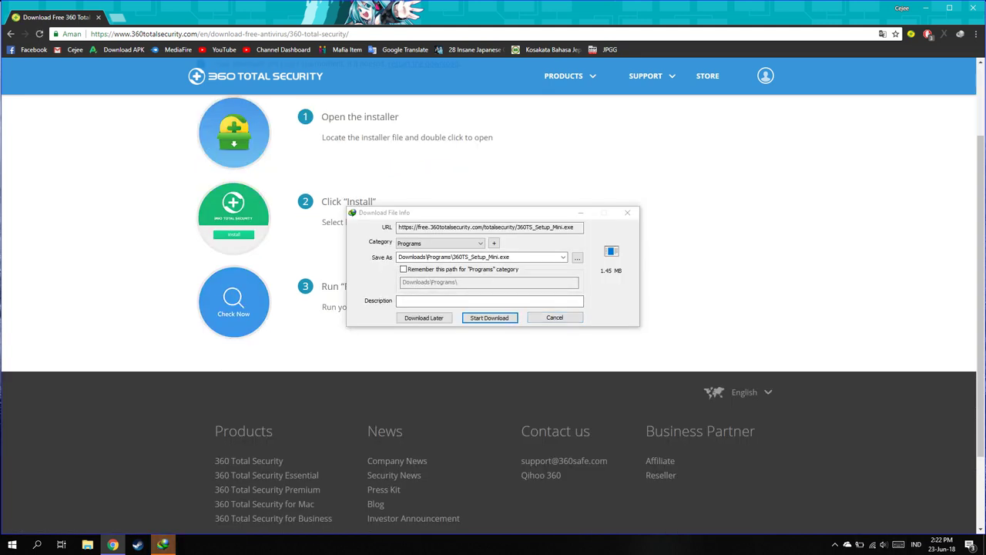
pyautogui.click(490, 318)
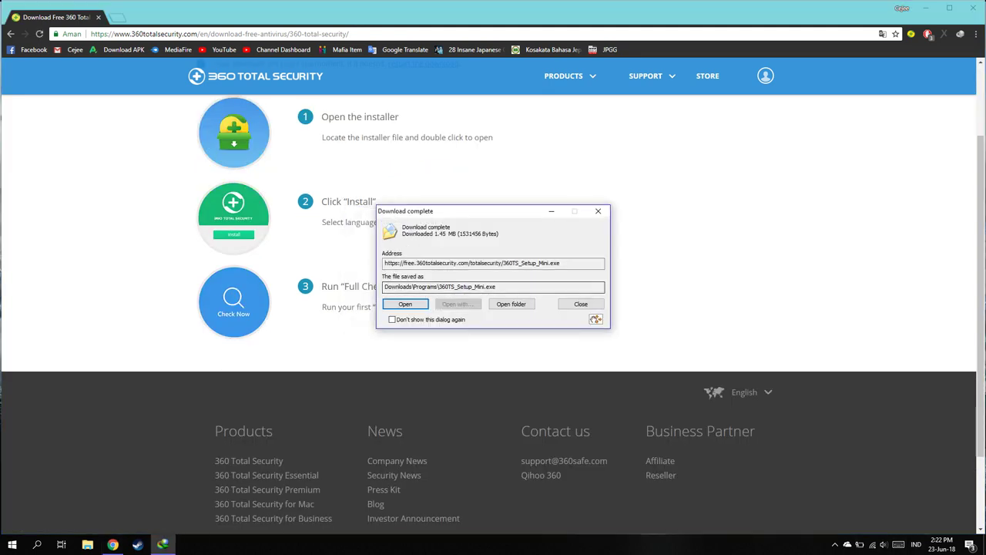
pyautogui.click(397, 306)
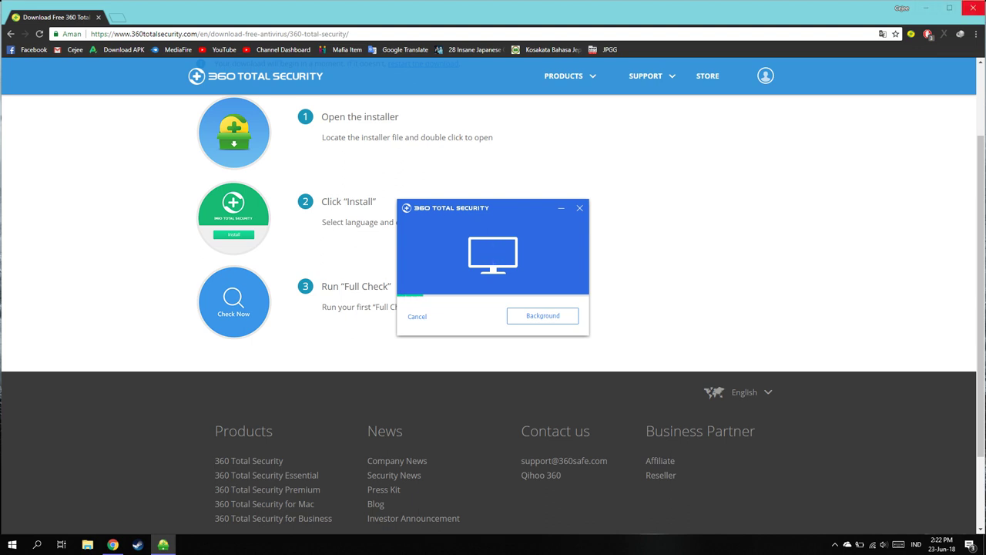
pyautogui.click(969, 8)
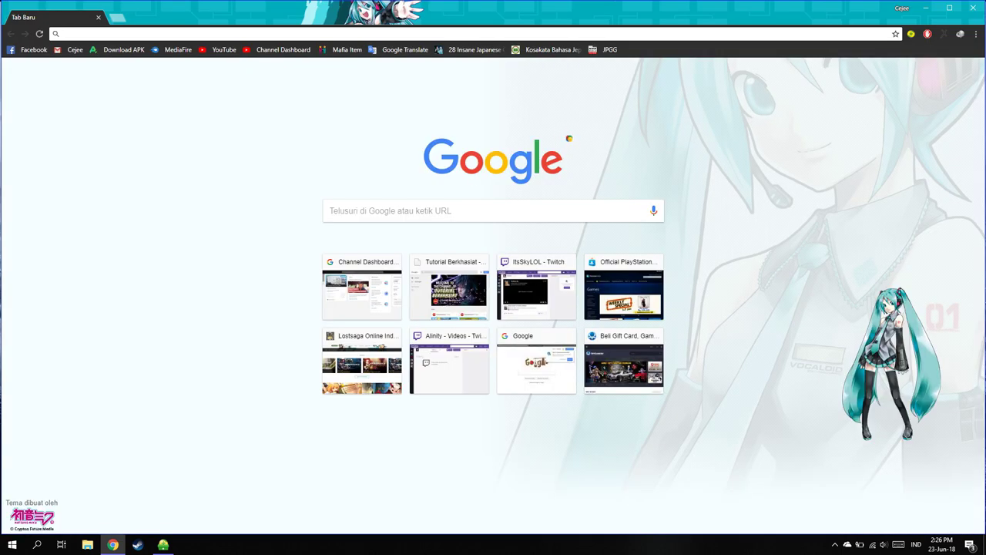
# - Look up "360 security" on Google again and open the official 360totalsecurity.com homepage
pyautogui.write('360 s')
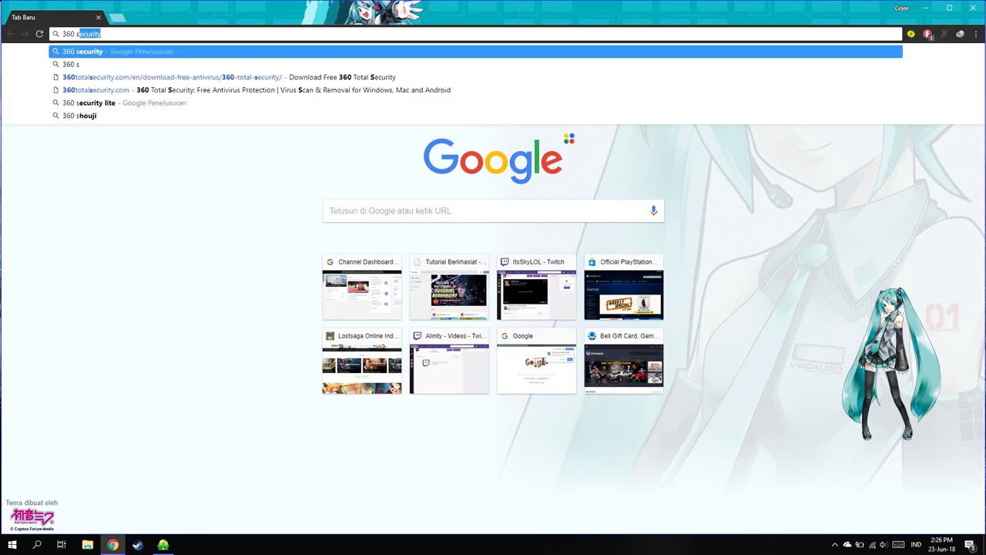
pyautogui.press('Return')
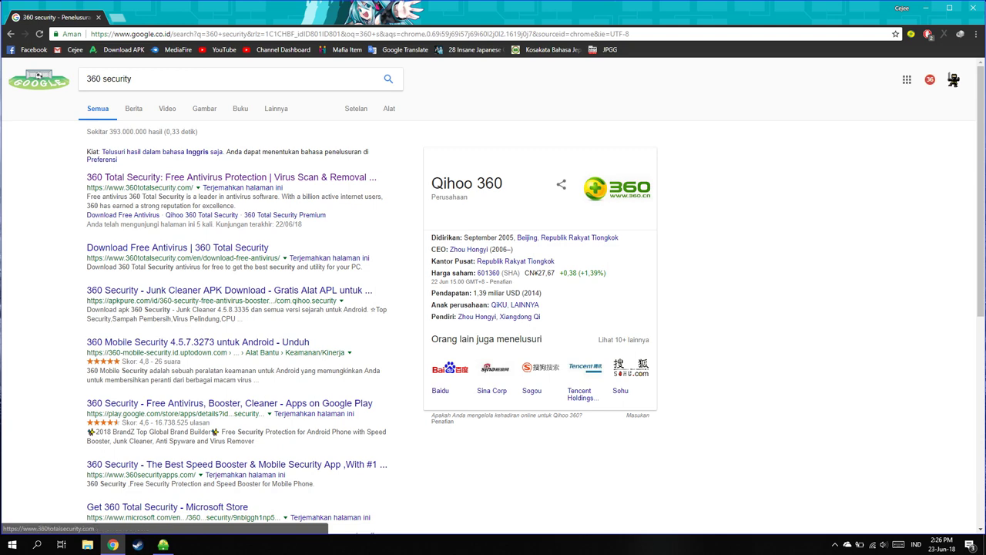
pyautogui.click(231, 177)
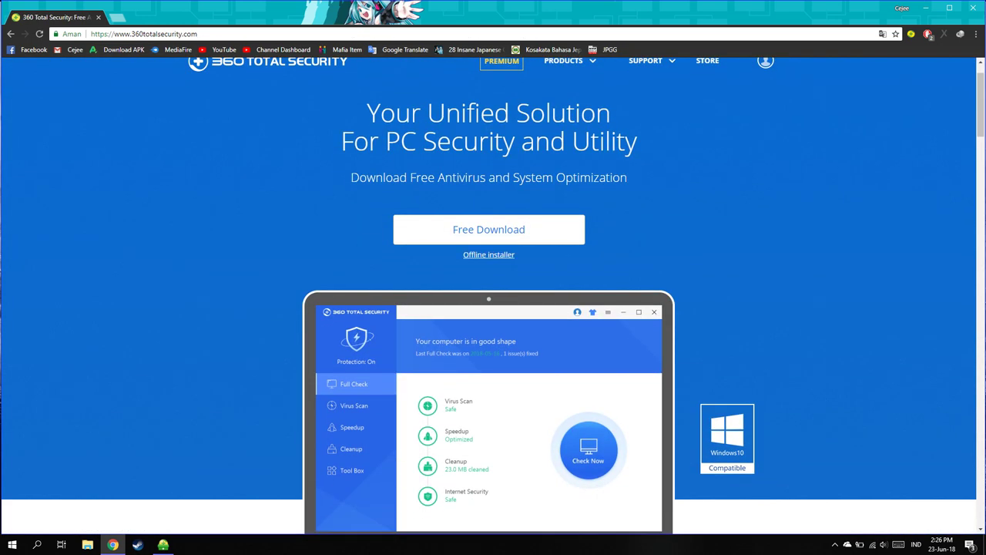
# - Cancel the running online setup and download the offline installer 360TS_Setup_10.0.0.1104.exe, closing the browser
pyautogui.click(488, 254)
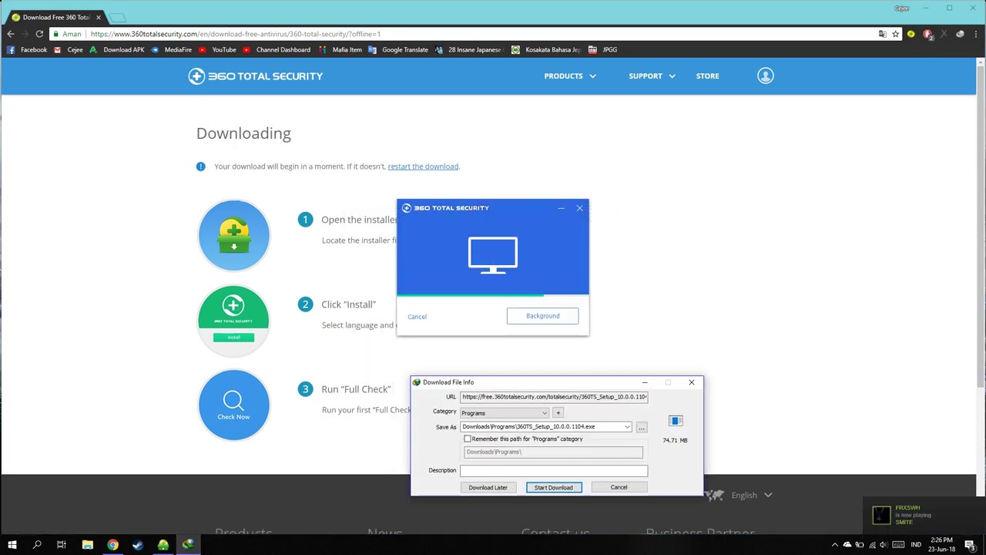
pyautogui.click(417, 316)
pyautogui.click(505, 293)
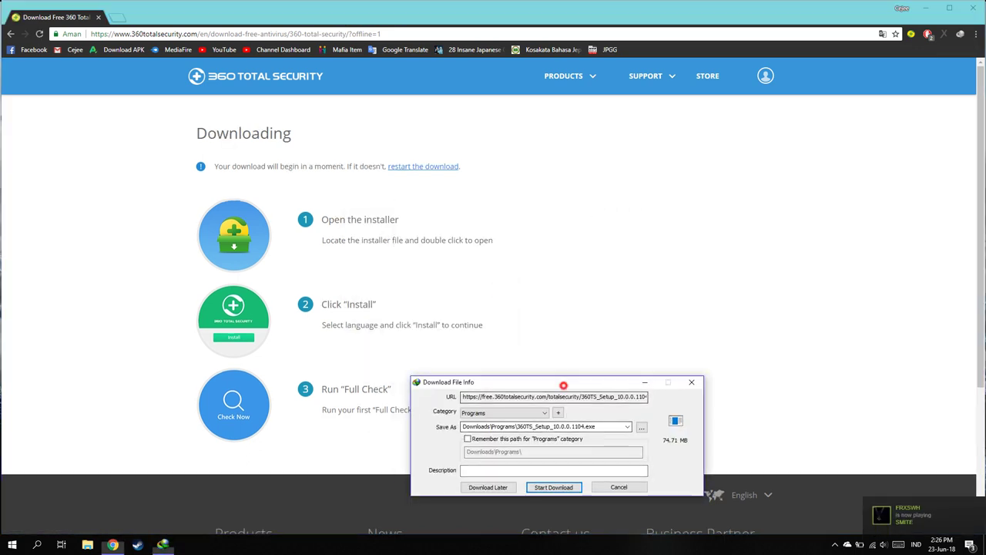
pyautogui.moveTo(563, 384); pyautogui.dragTo(543, 219)
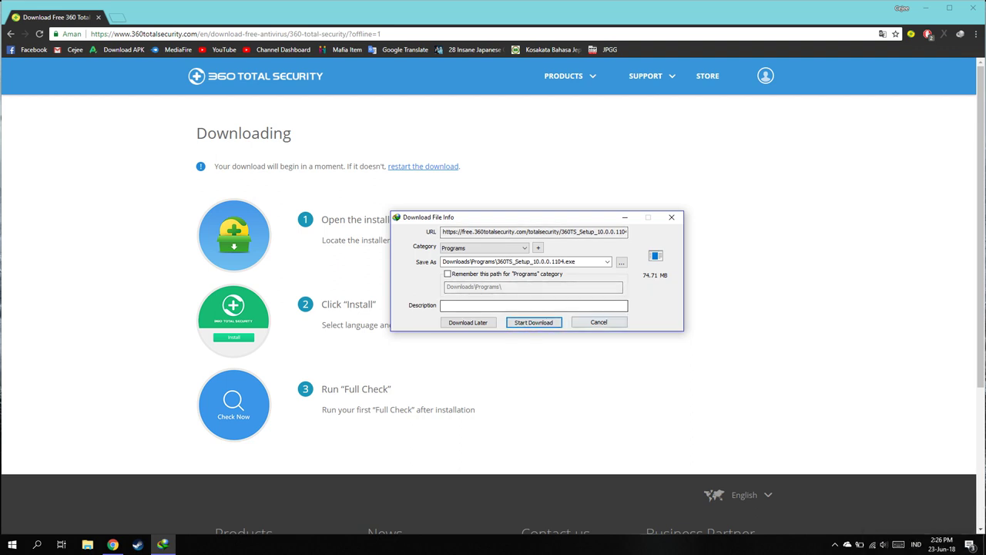
pyautogui.click(534, 322)
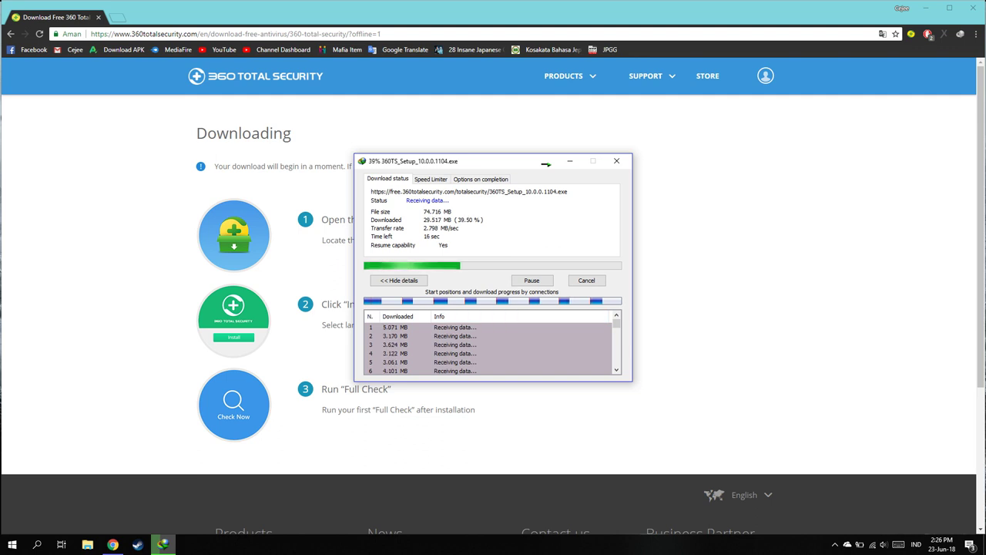
pyautogui.click(978, 6)
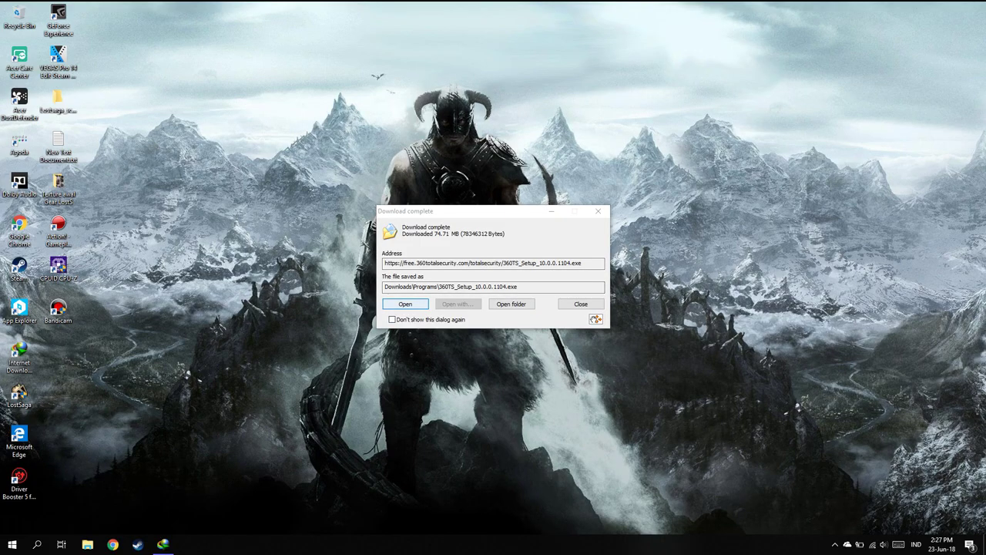
# - Run the downloaded installer and install 360 Total Security in the default folder without the optional Opera Browser
pyautogui.click(408, 309)
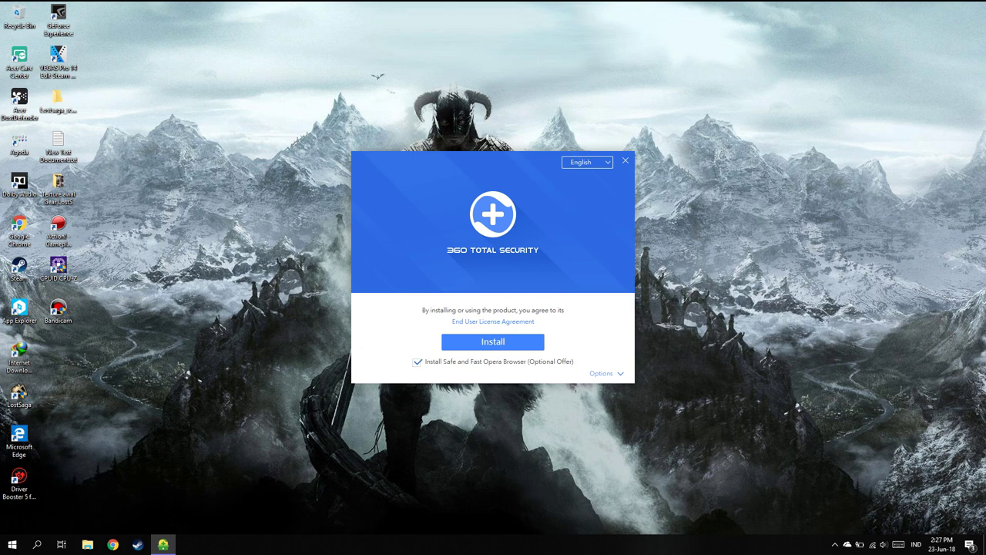
pyautogui.click(417, 361)
pyautogui.click(609, 374)
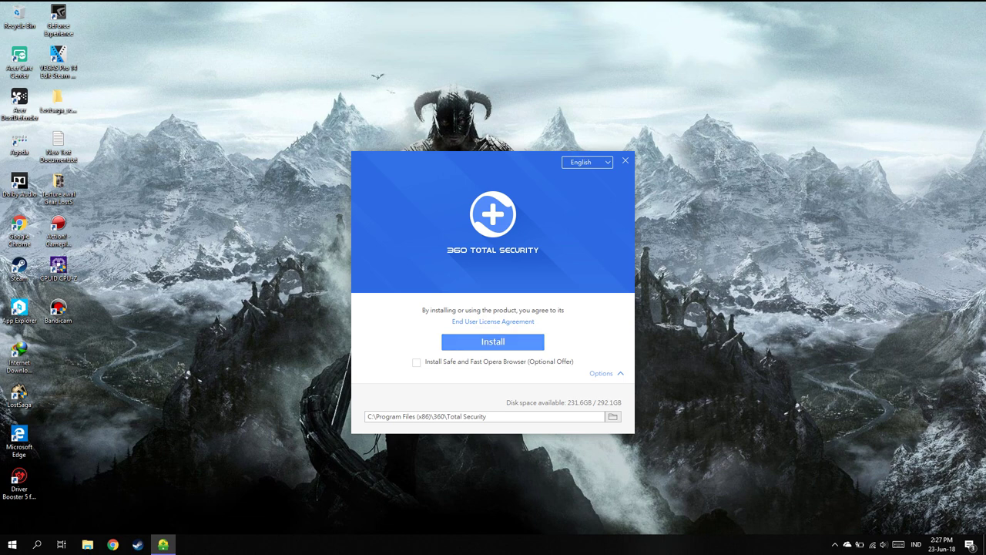
pyautogui.click(506, 341)
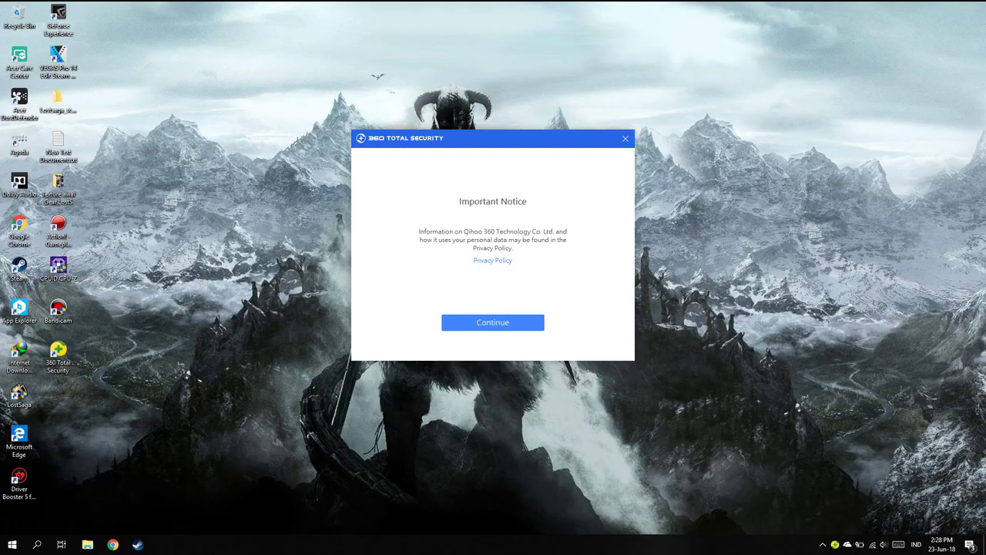
# - Accept the privacy notice, postpone the system restart, and dismiss the Explore Features window
pyautogui.click(505, 324)
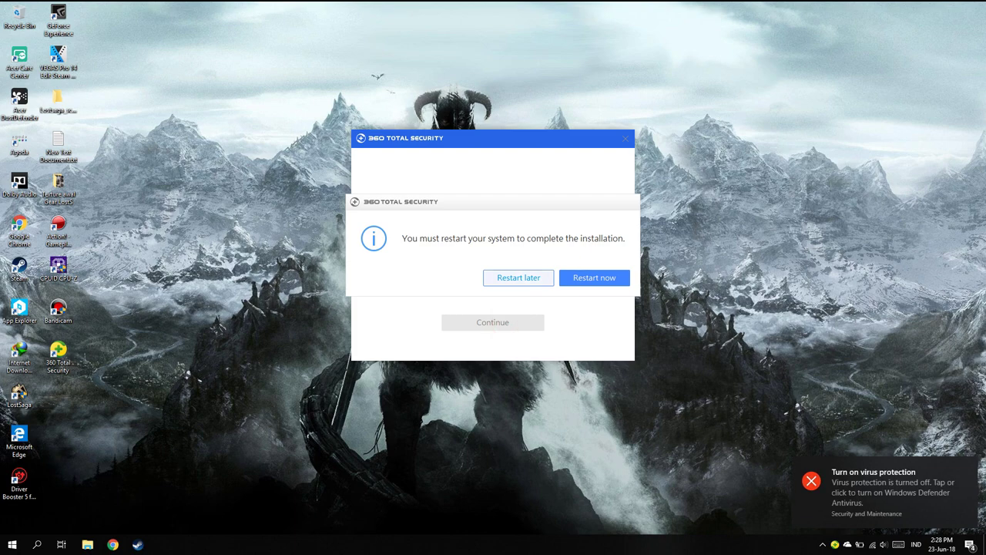
pyautogui.click(519, 277)
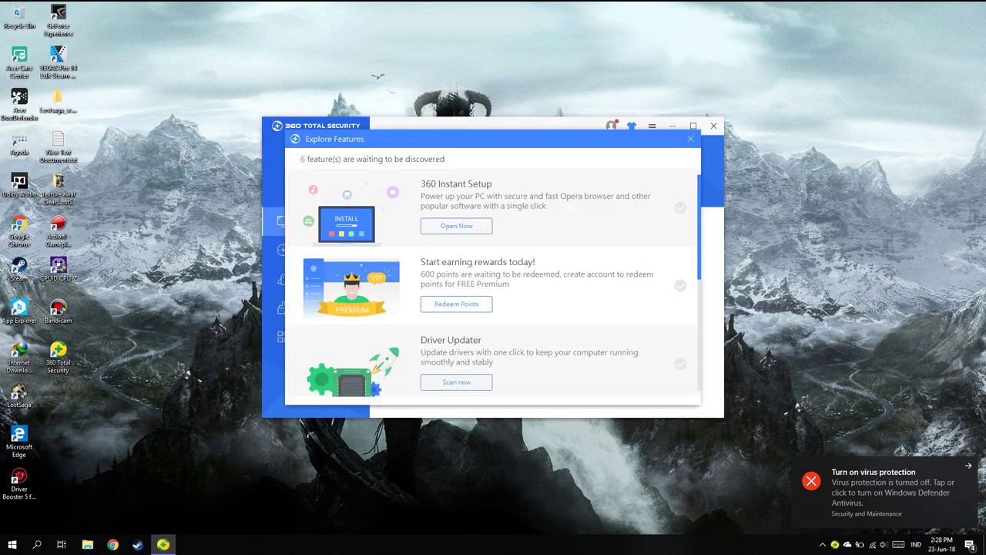
pyautogui.click(690, 139)
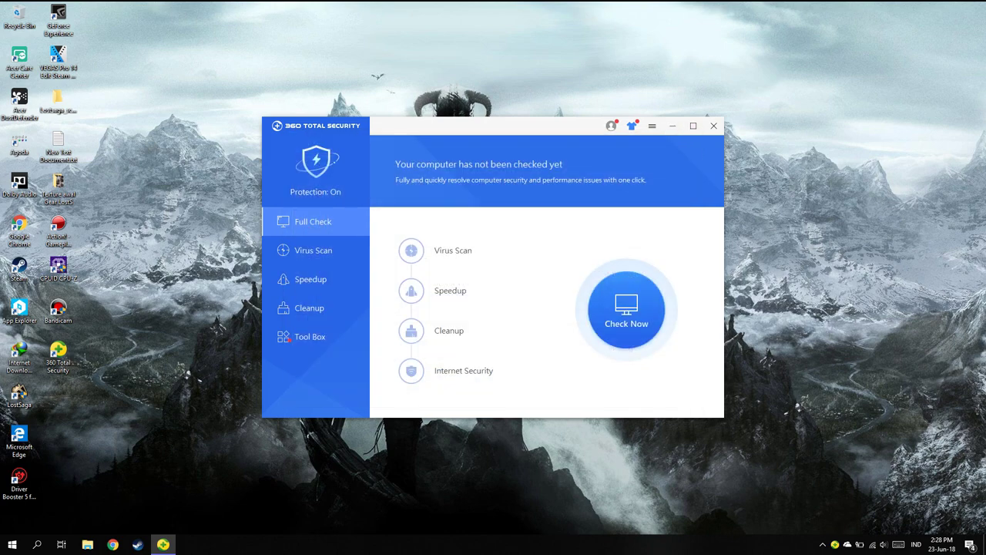
# - Run a Full Check of the computer and repair the issues found, skipping the Firefox update
pyautogui.click(627, 308)
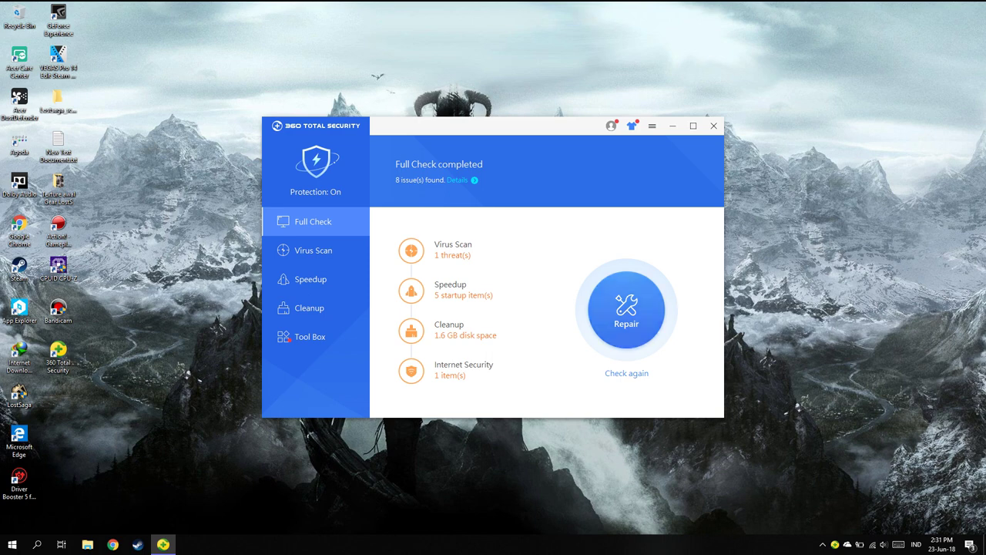
pyautogui.press('Return')
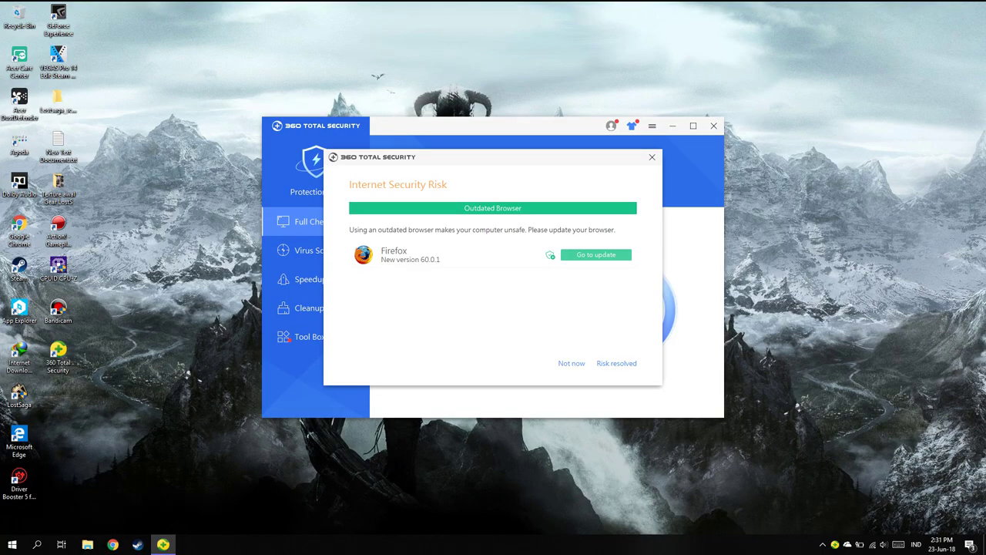
pyautogui.click(571, 363)
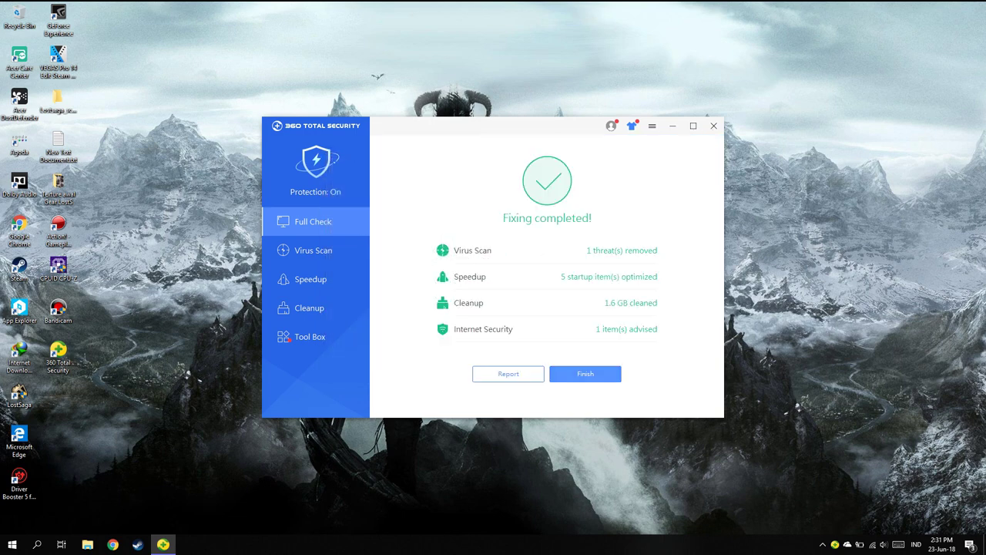
pyautogui.click(572, 374)
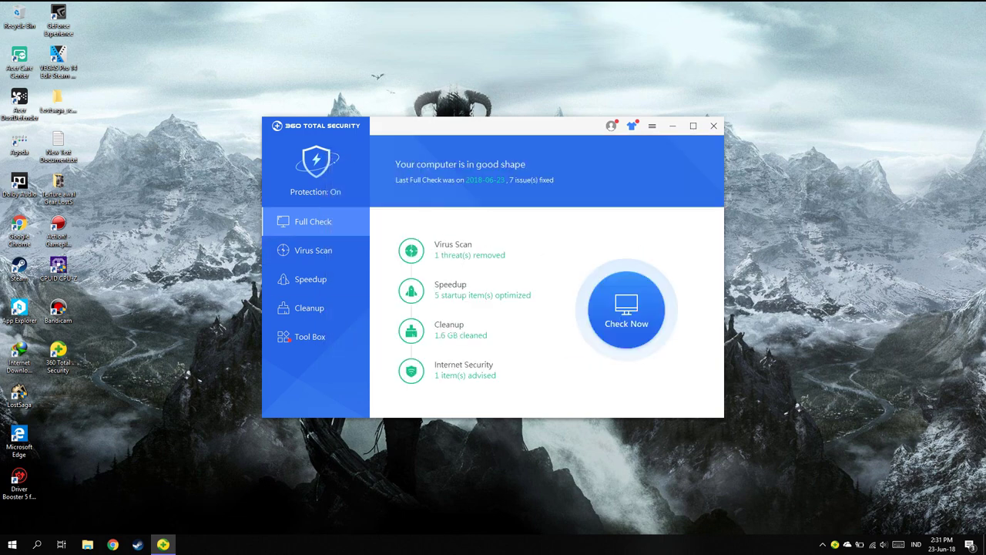
# - Scan for plug-ins and junk files with Cleanup and clean the selected items, keeping the desktop shortcut option enabled
pyautogui.click(305, 309)
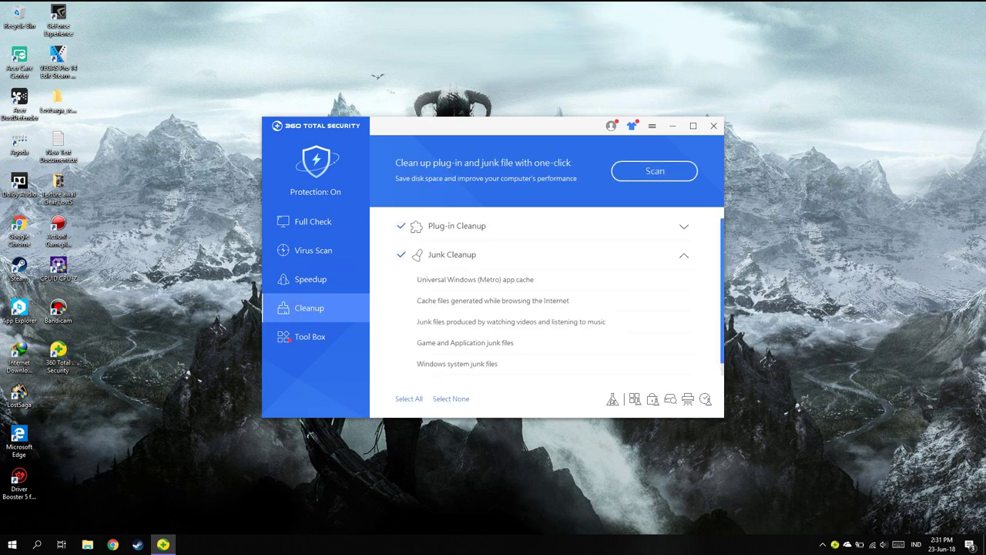
pyautogui.scroll(-1, 547, 293)
pyautogui.scroll(1, 548, 293)
pyautogui.click(683, 254)
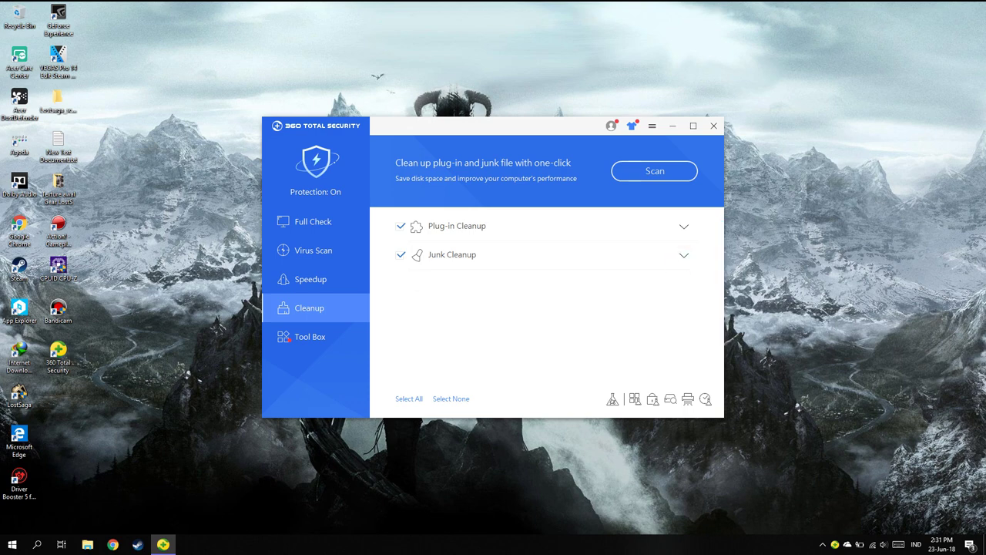
pyautogui.click(677, 162)
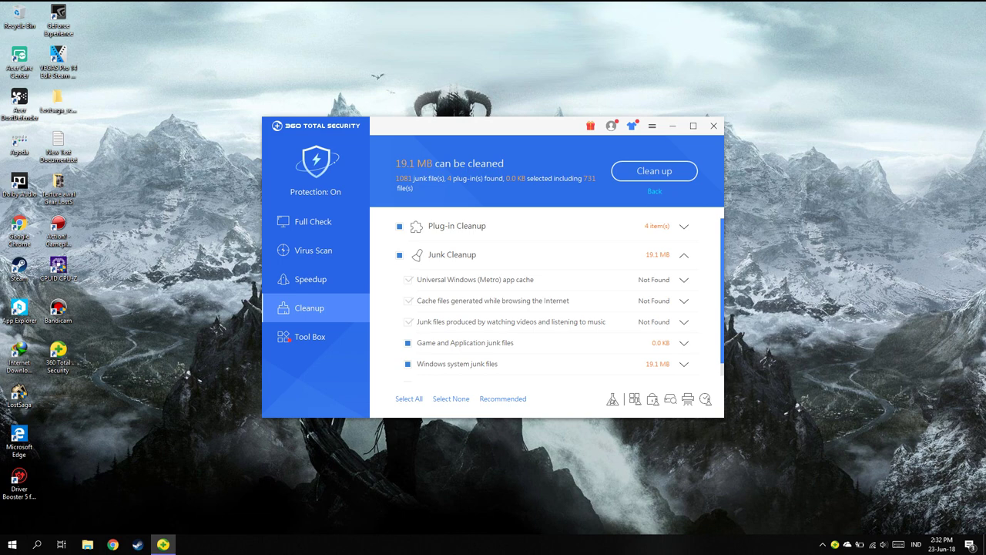
pyautogui.click(672, 172)
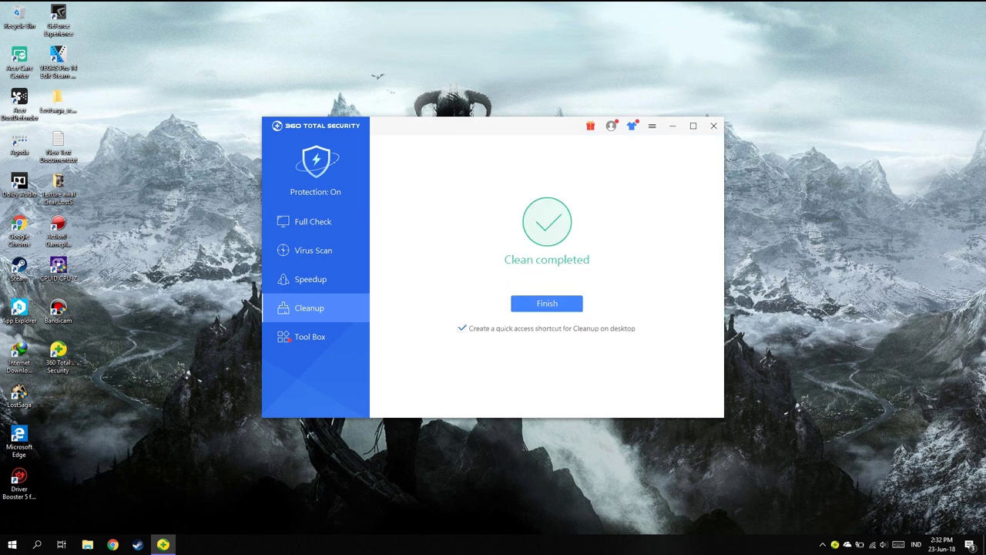
pyautogui.click(548, 302)
# - View My Boot Time under Speedup and run an Easy Speedup scan of the startup items, tasks and services
pyautogui.click(315, 282)
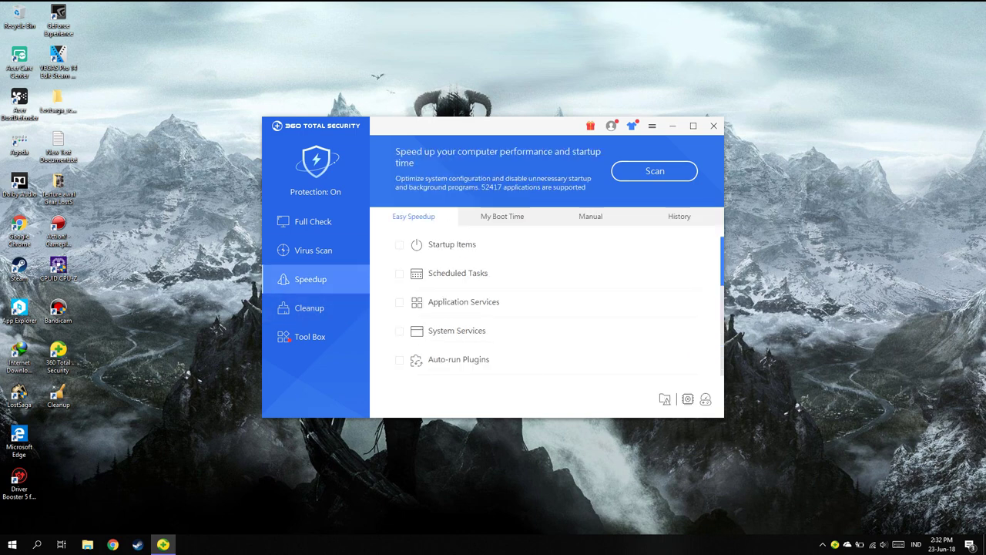
pyautogui.click(402, 245)
pyautogui.click(398, 244)
pyautogui.click(398, 245)
pyautogui.click(511, 219)
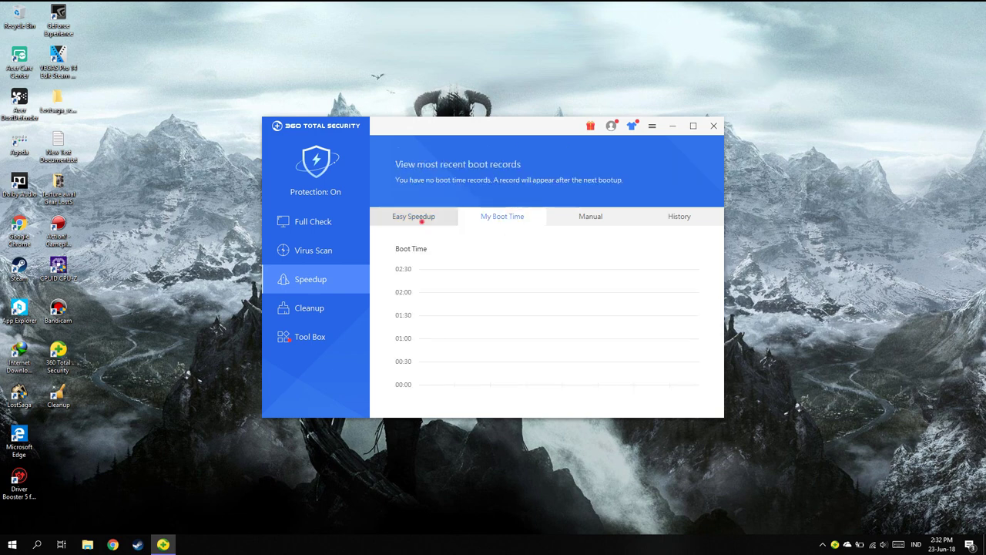
pyautogui.click(420, 219)
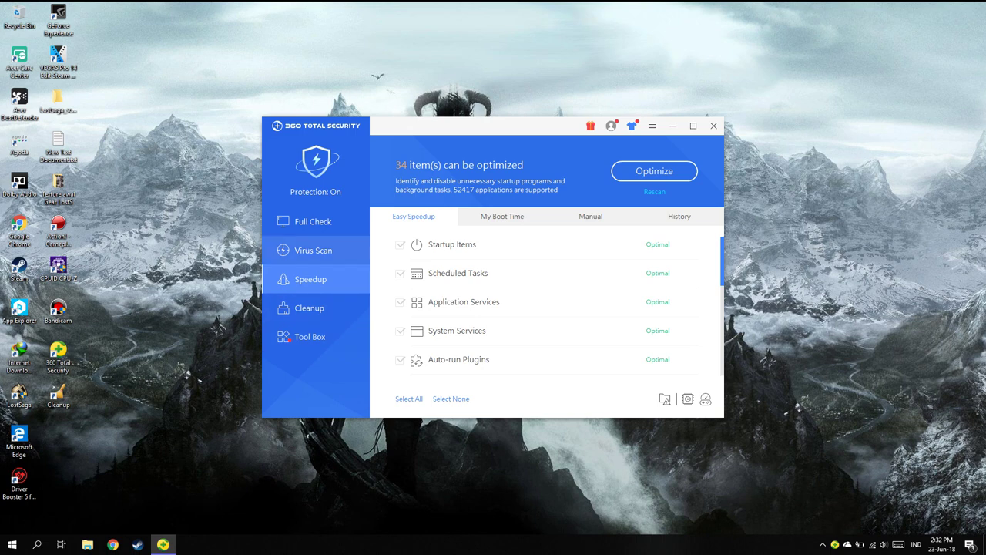
# - Run a full virus scan of the computer and resolve the high-risk item found
pyautogui.click(293, 250)
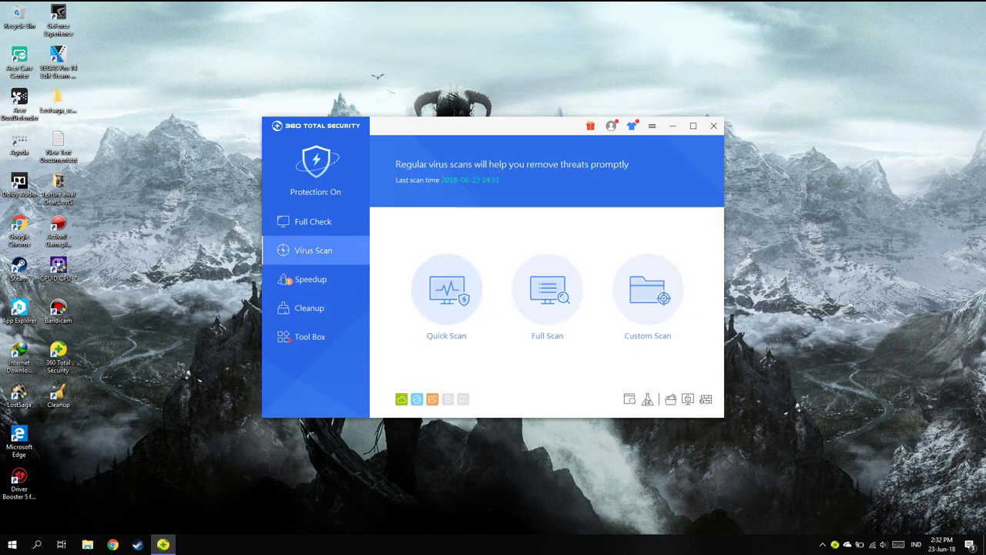
pyautogui.click(545, 294)
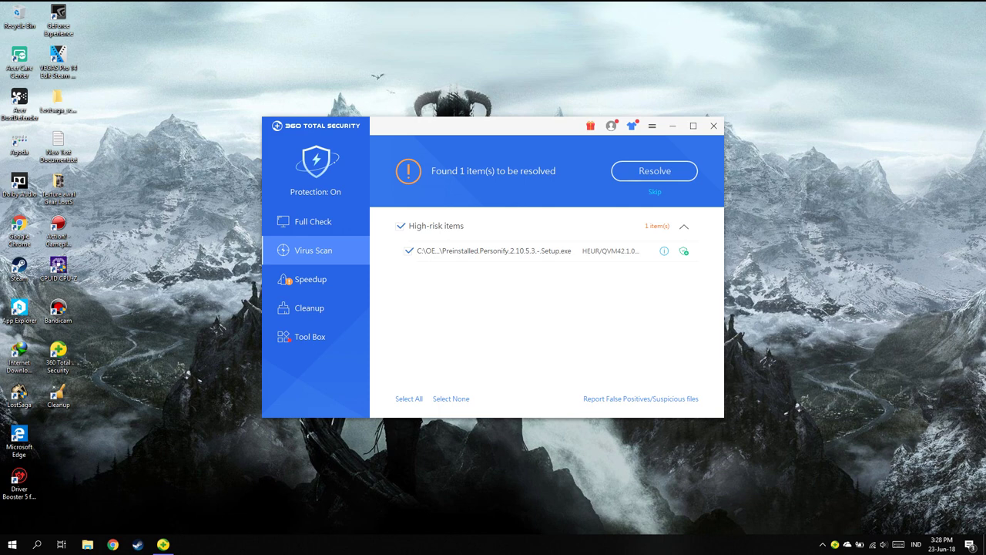
pyautogui.press('Return')
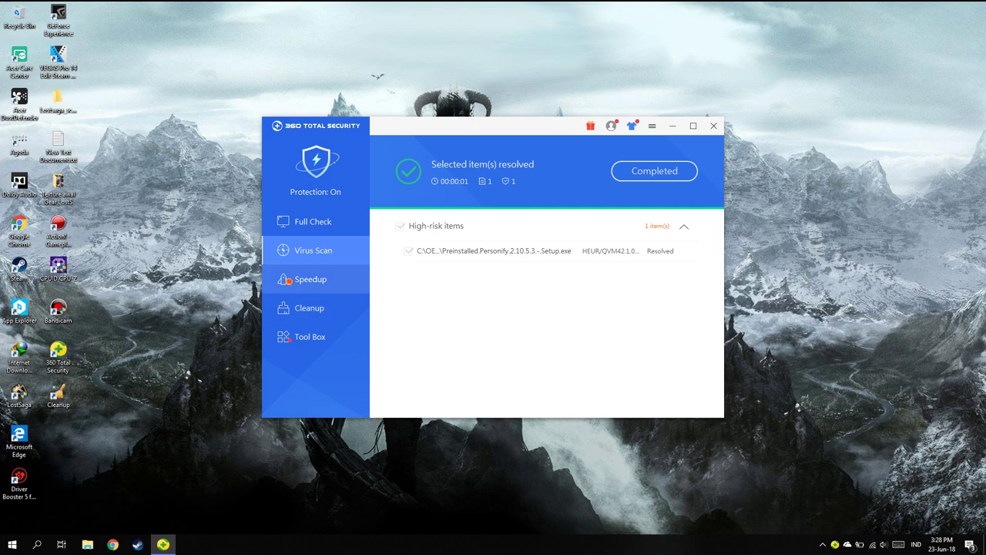
# - Include User Interface Effectiveness in the Easy Speedup items, optimize it, and review the list
pyautogui.click(311, 279)
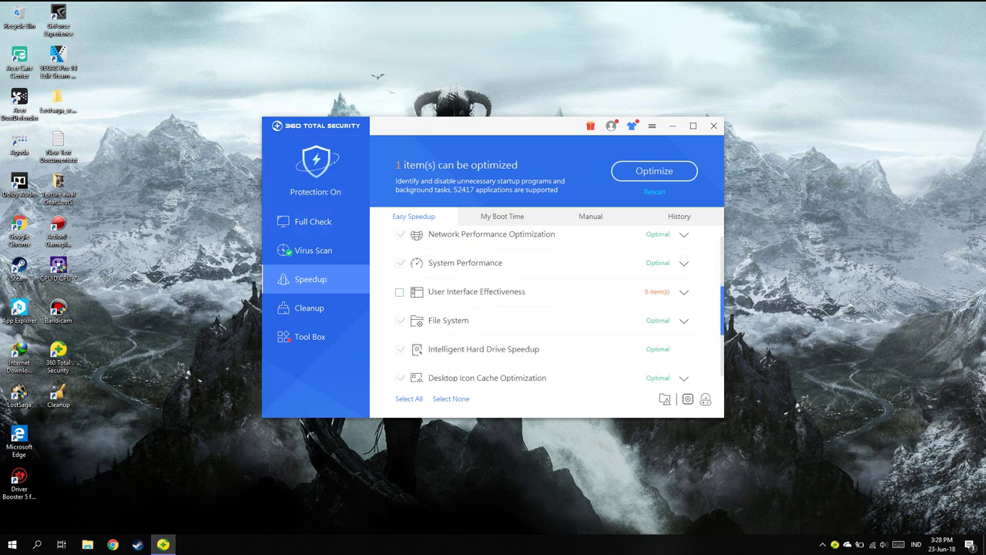
pyautogui.click(399, 292)
pyautogui.click(654, 171)
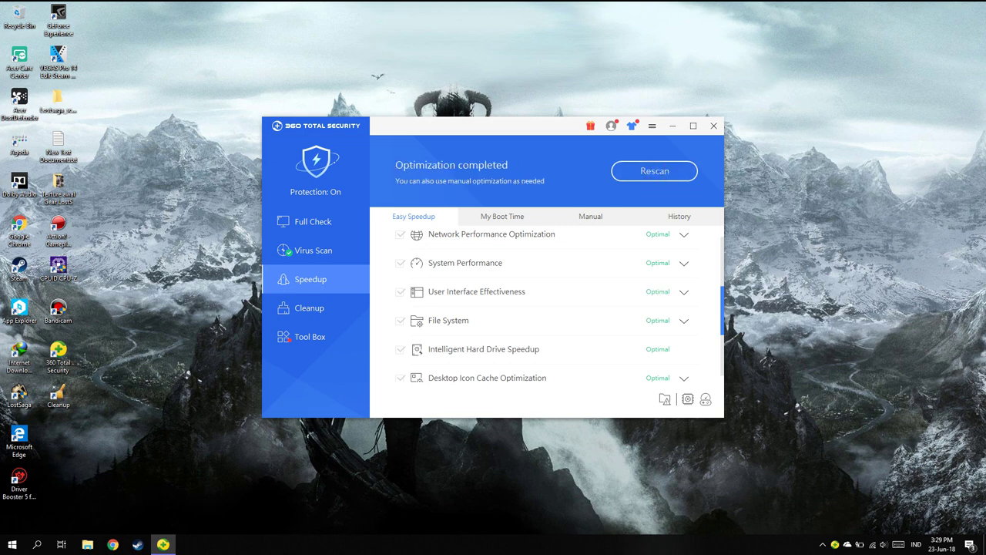
pyautogui.scroll(-3, 542, 304)
pyautogui.scroll(6, 543, 303)
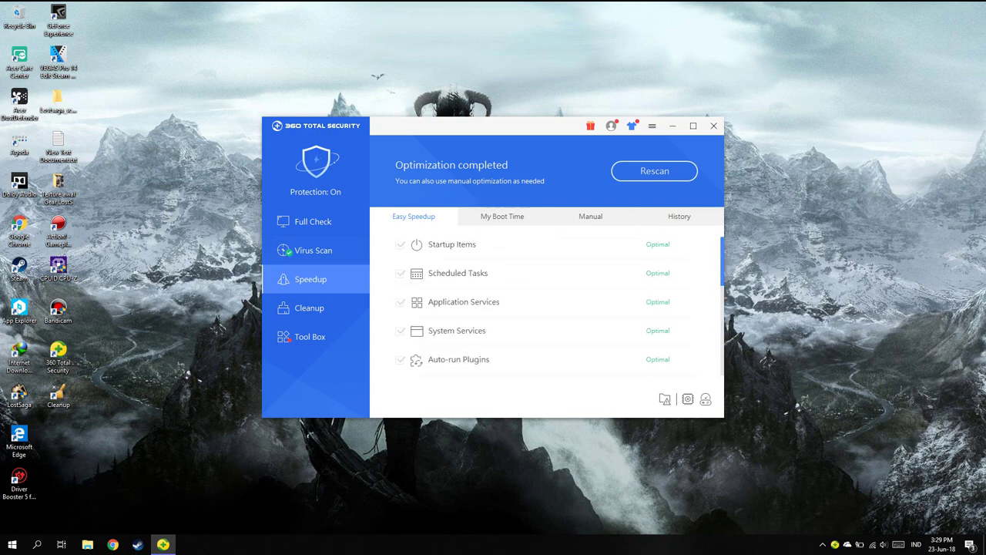
# - Review the Cleanup, Speedup and Full Check overviews, and close the 360 Total Security window
pyautogui.click(310, 305)
pyautogui.click(311, 279)
pyautogui.click(312, 312)
pyautogui.click(313, 221)
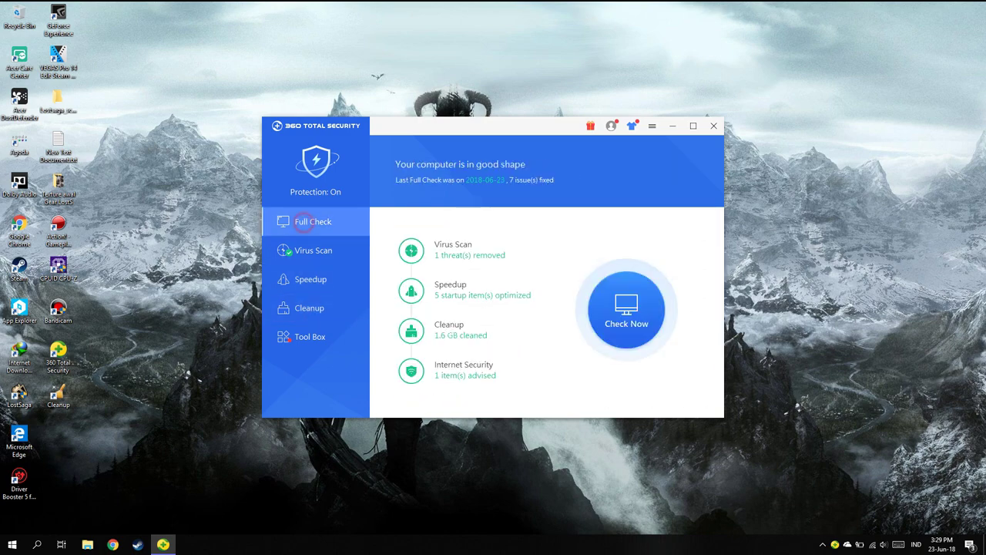
pyautogui.click(713, 126)
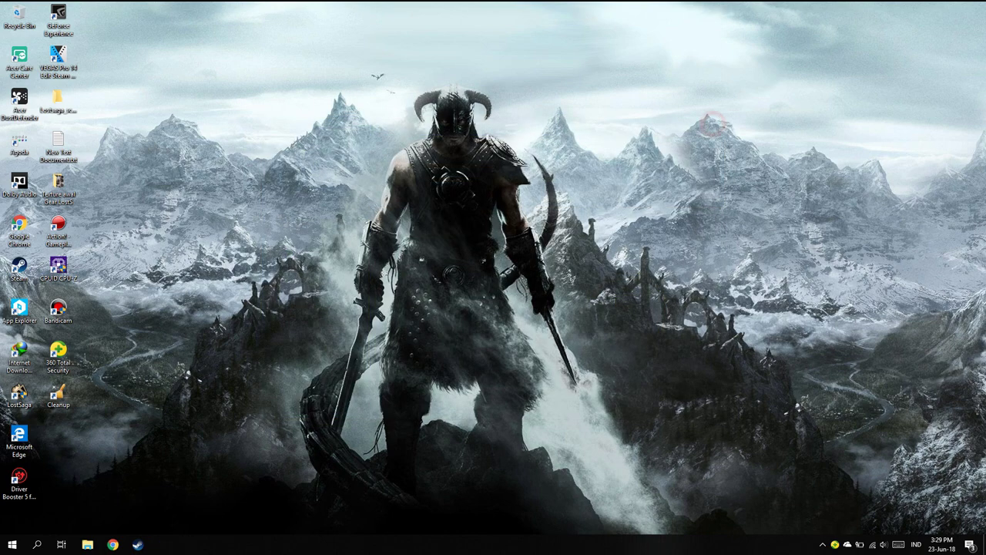